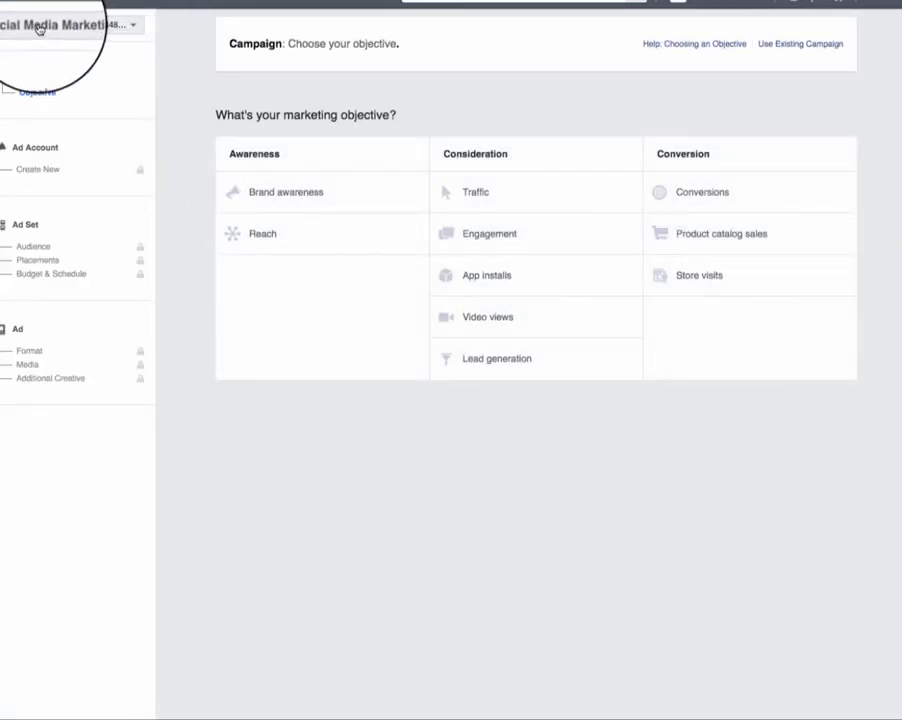
- Leave the campaign objective screen for the Facebook news feed through the Ads Manager menu
left_click(30, 3)
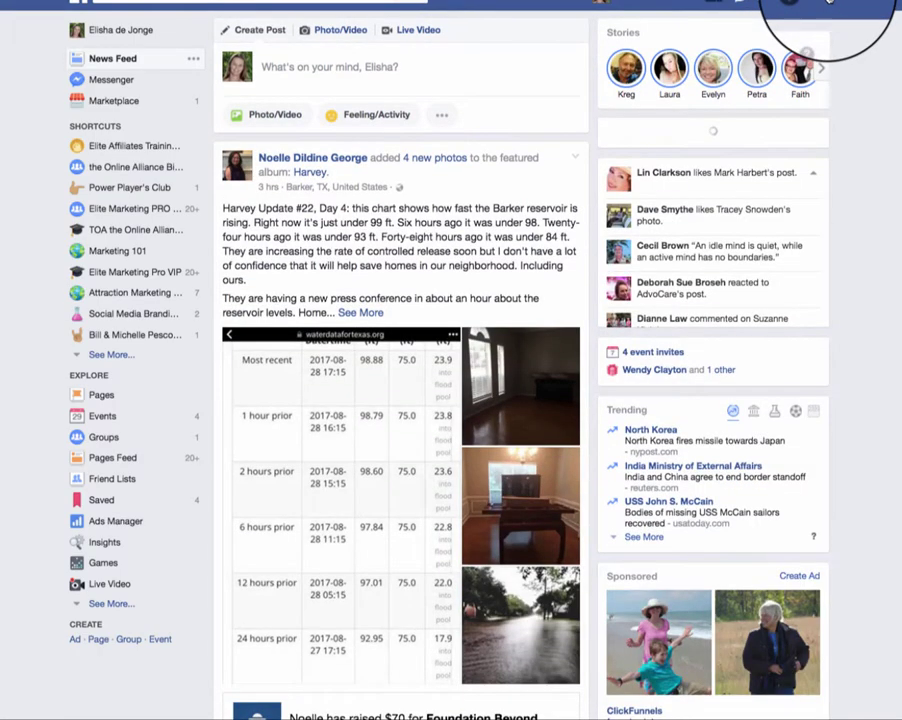
- Open the Ad Accounts overview through Manage Ads in the top-right account menu
left_click(830, 2)
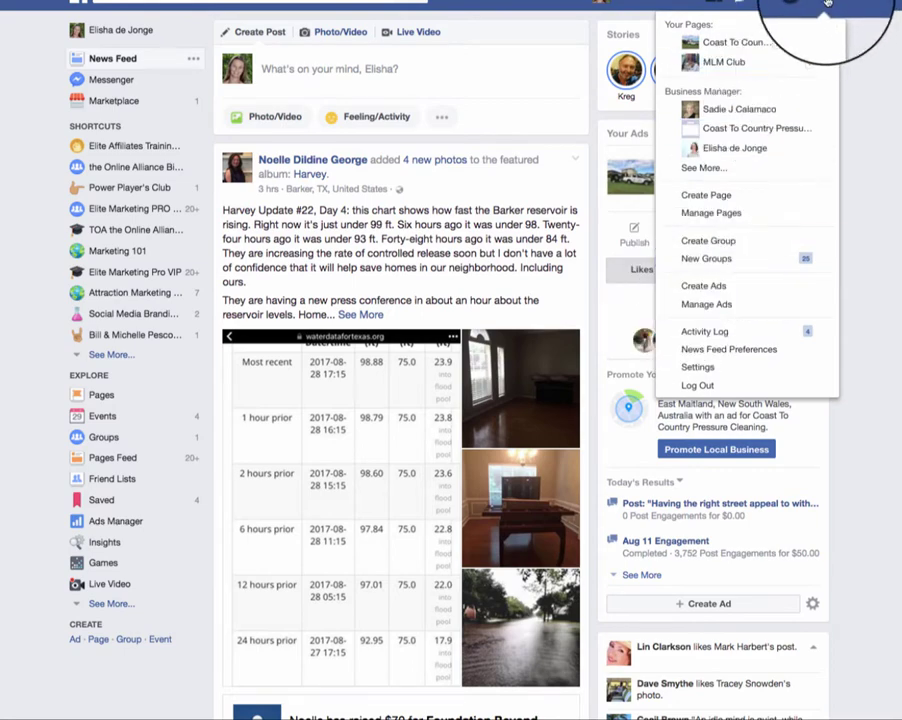
left_click(707, 307)
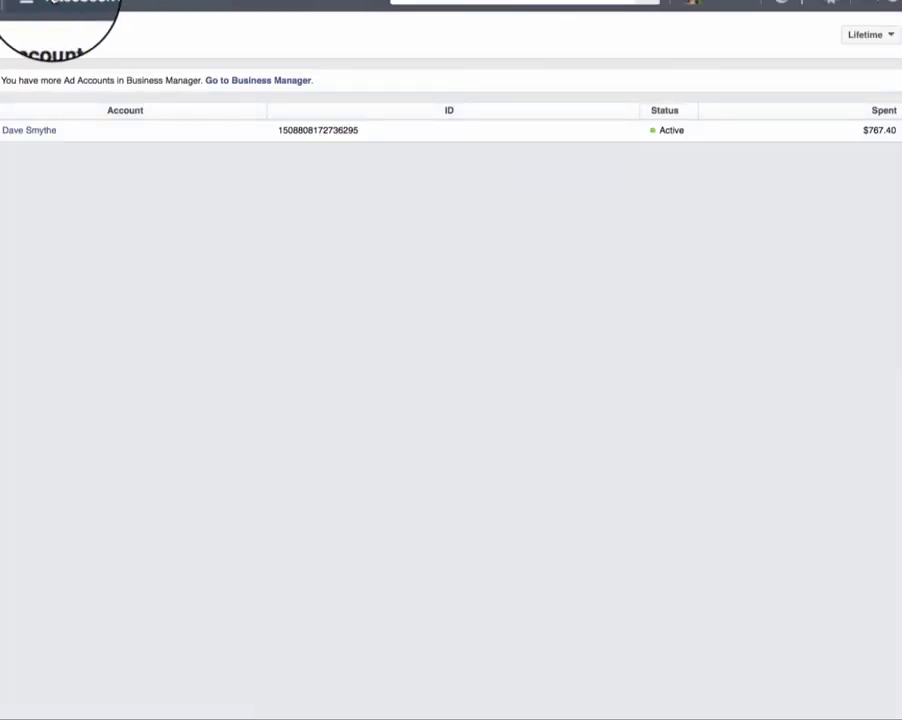
- Switch Ads Manager to the Social Media Marketing 2 ad account
left_click(32, 4)
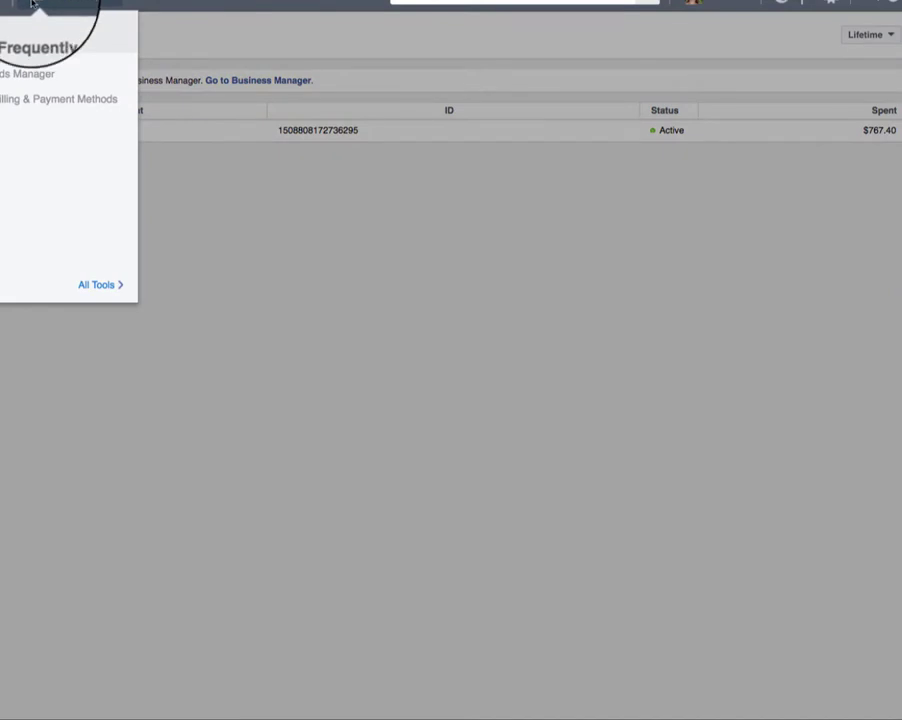
left_click(27, 75)
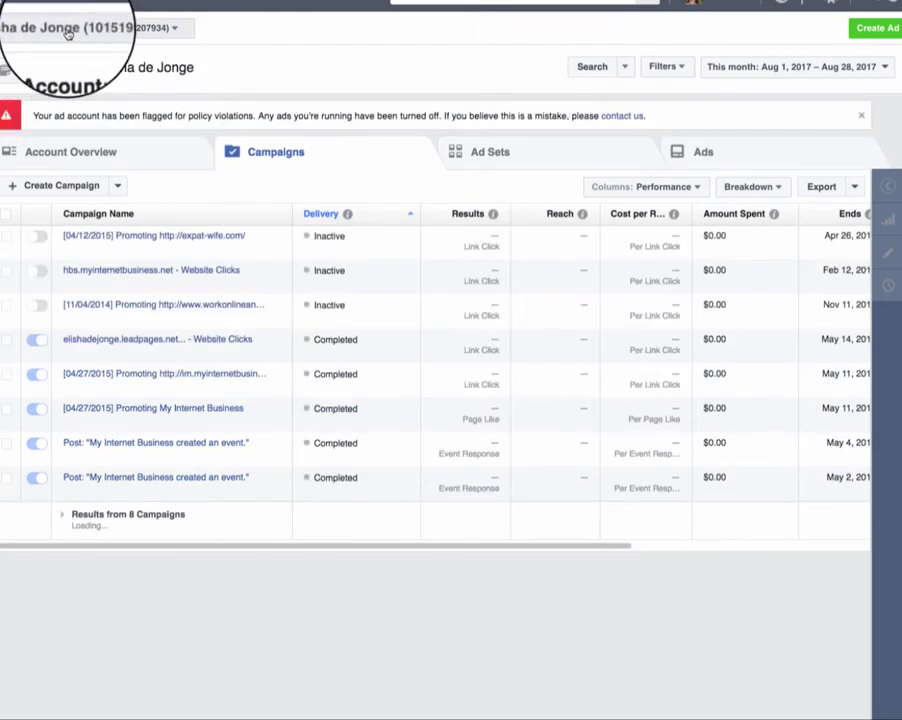
left_click(62, 33)
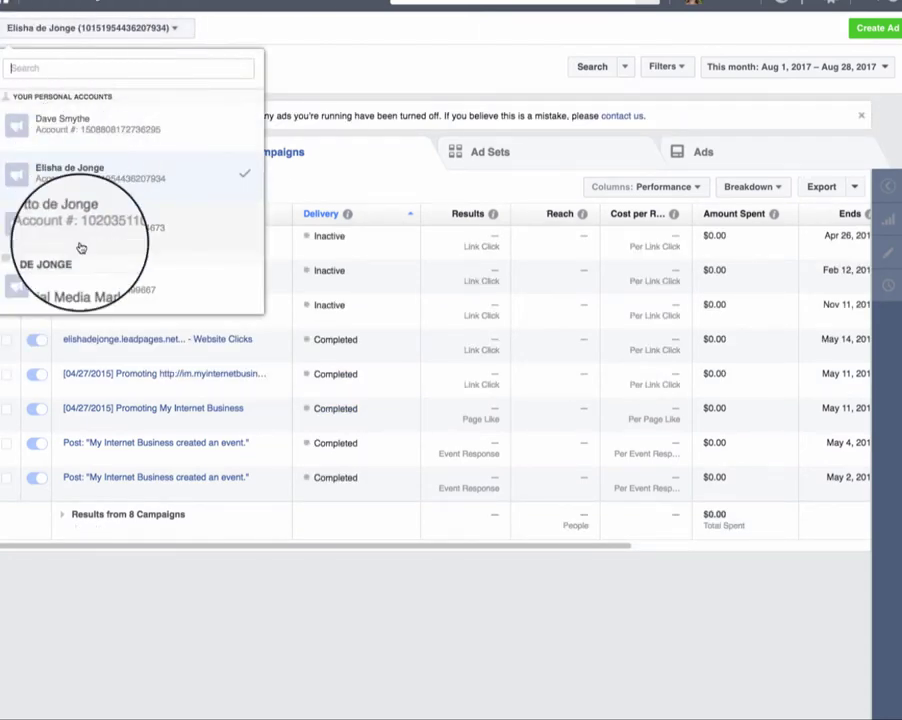
scroll(85, 252, "down", 2)
scroll(85, 253, "down", 2)
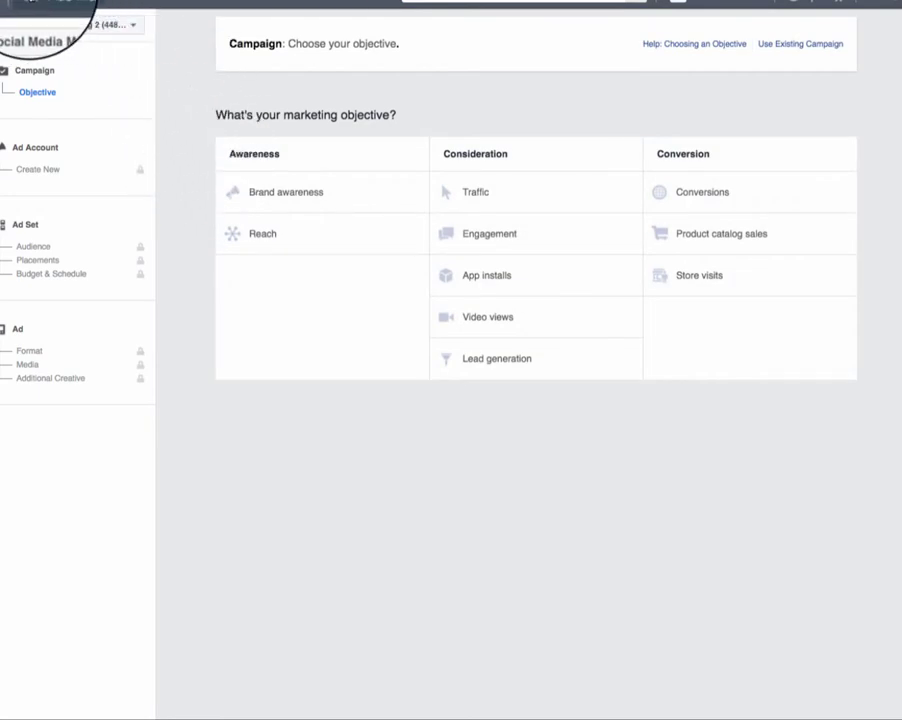
- Go to Pixels under All Tools to reach the Create a Facebook Pixel page
left_click(45, 2)
left_click(43, 266)
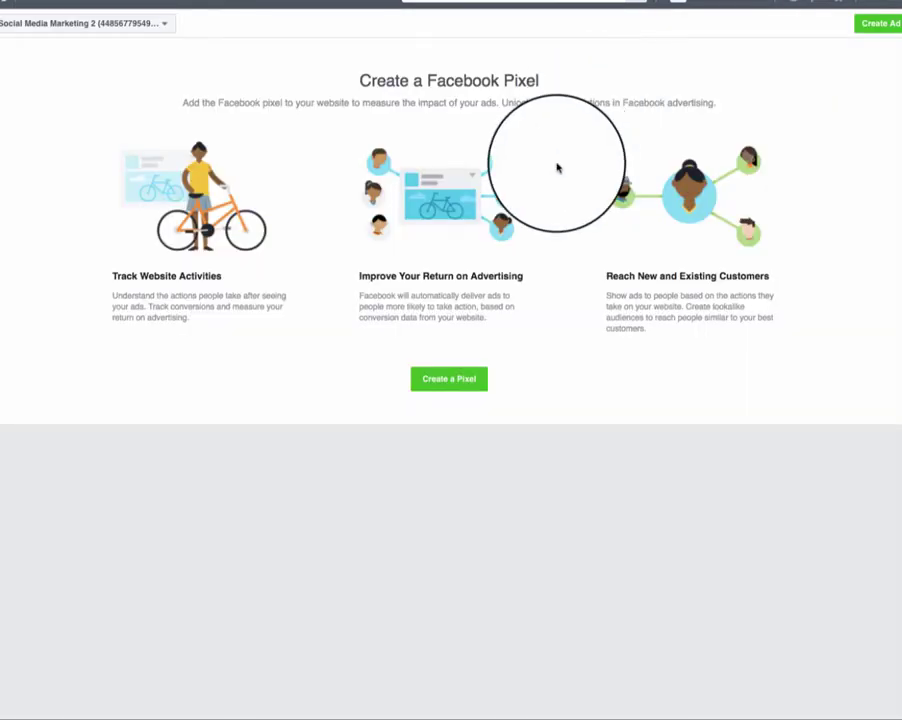
- Create a pixel with the default name Social Media Marketing 2's Pixel
left_click(450, 380)
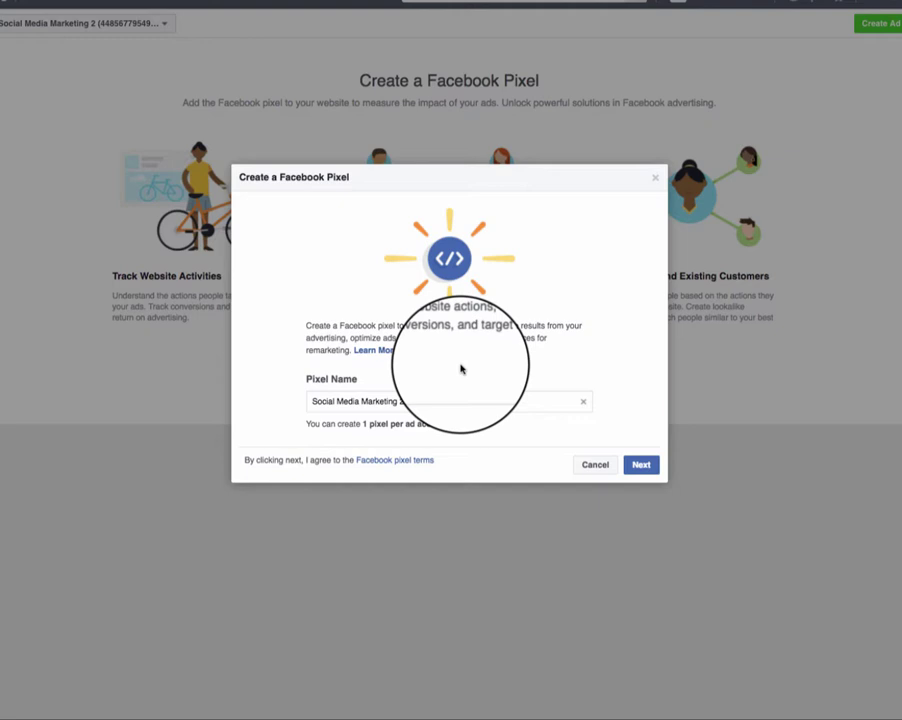
left_click(637, 466)
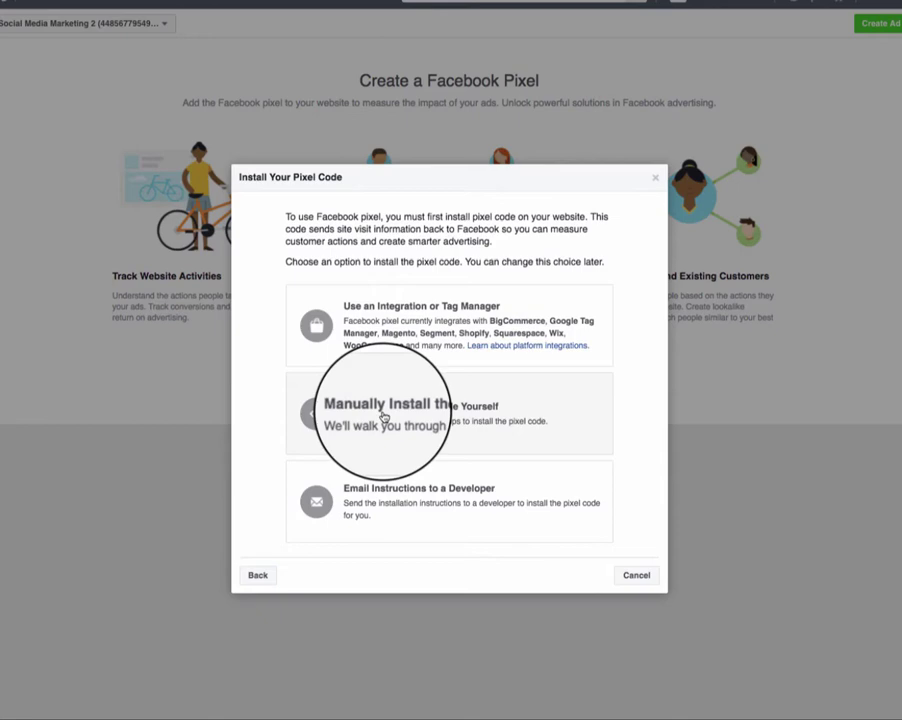
- Choose manual installation and copy the full pixel code from step 2
left_click(450, 413)
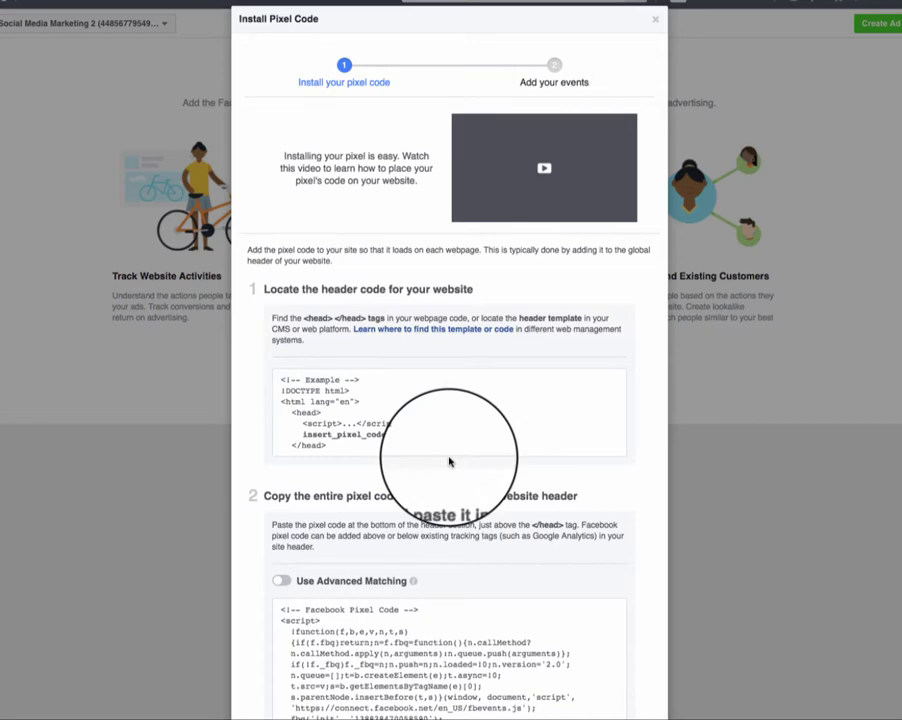
scroll(448, 462, "down", 5)
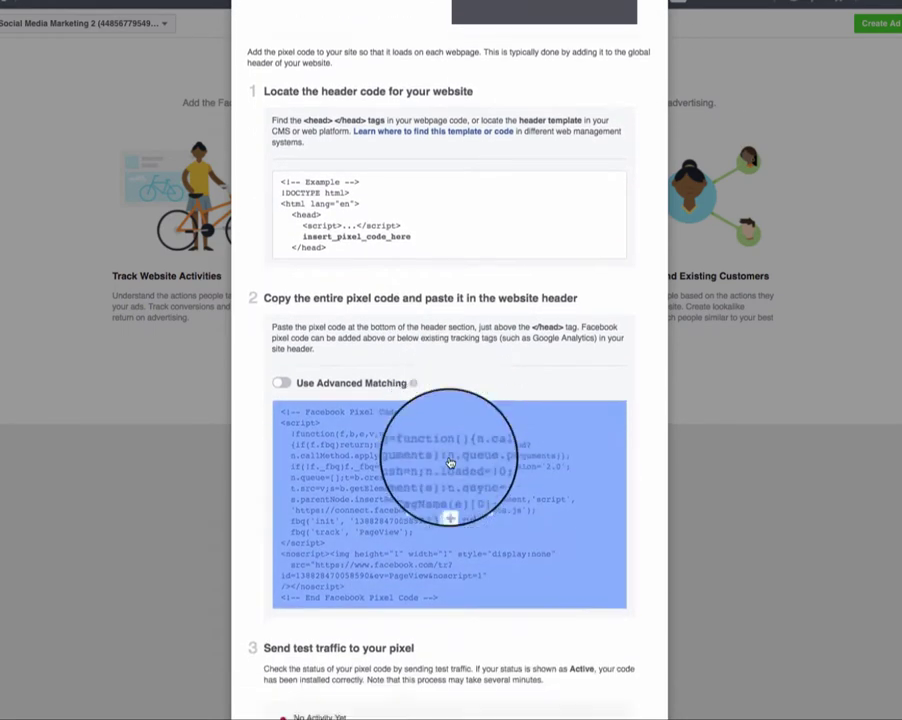
mouse_move(407, 428)
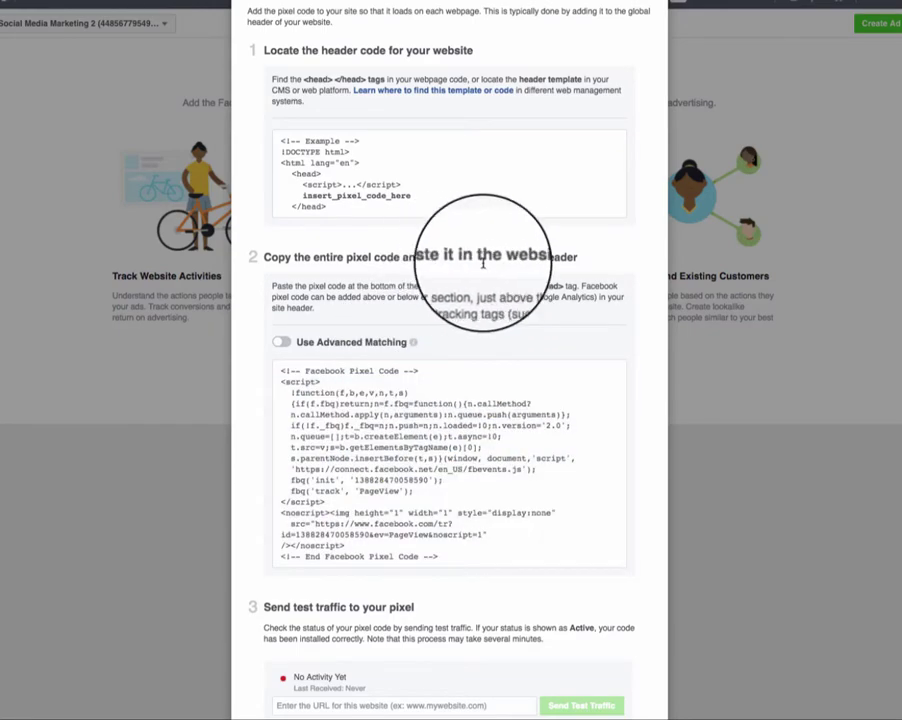
left_click(450, 463)
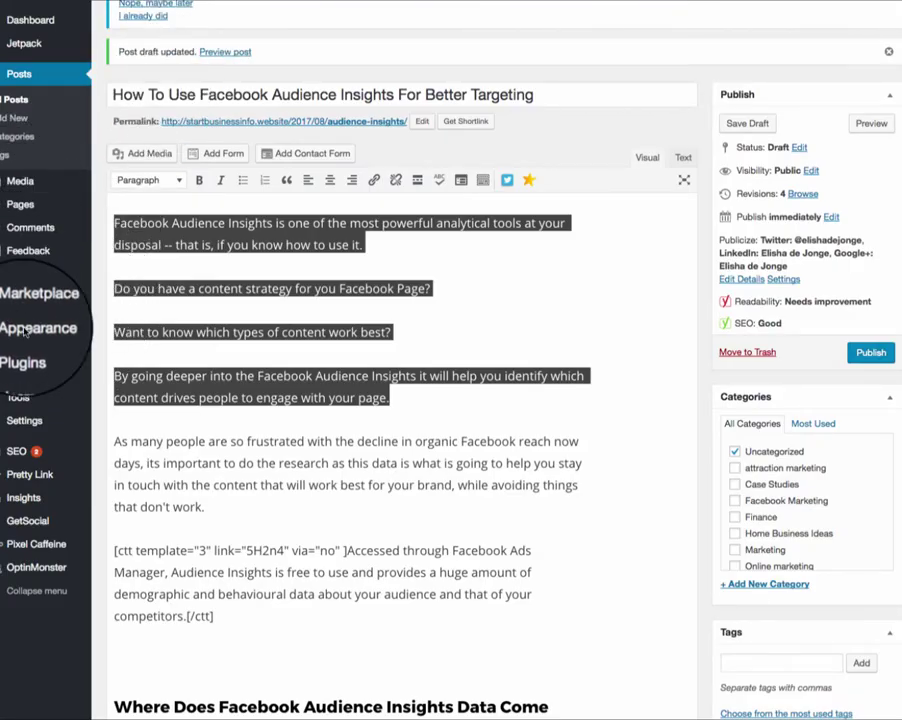
- Check the WordPress Pixel Caffeine dashboard showing the pixel status ON
mouse_move(25, 332)
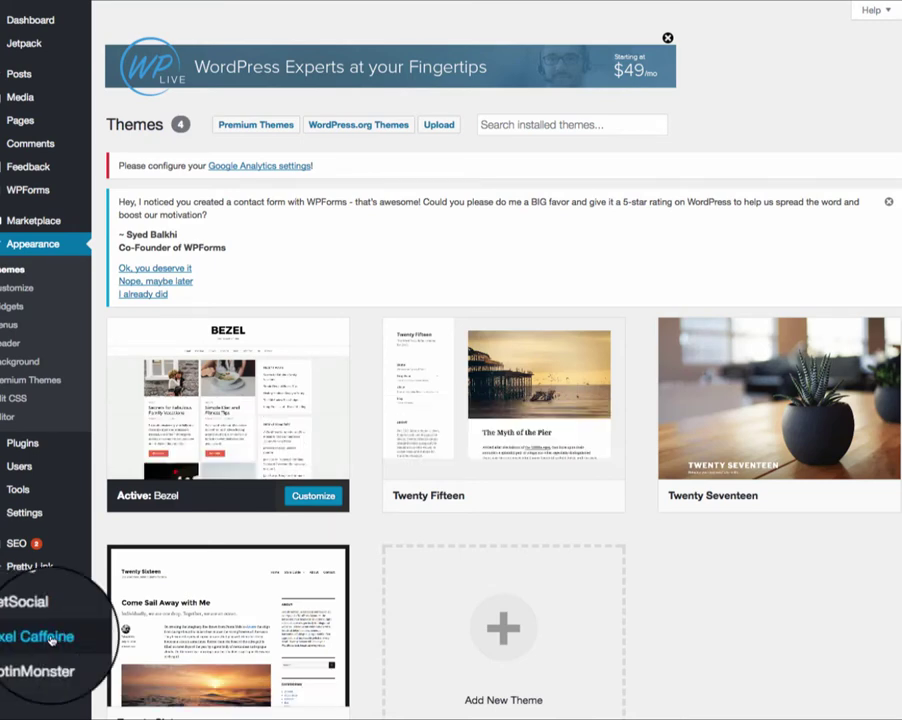
mouse_move(254, 584)
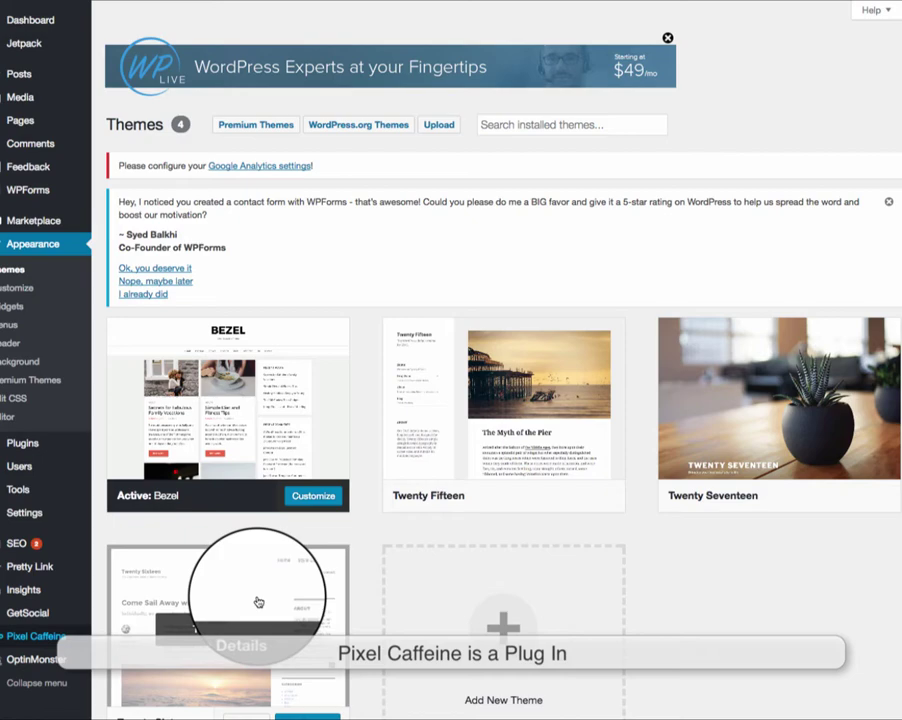
left_click(30, 636)
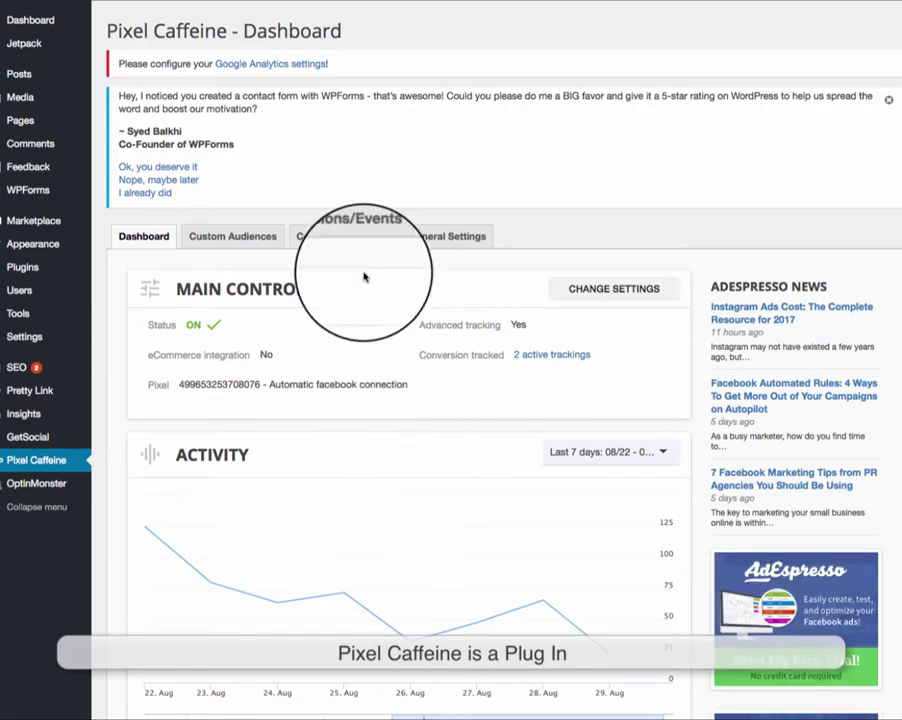
scroll(342, 322, "down", 3)
scroll(342, 322, "up", 1)
scroll(342, 322, "up", 2)
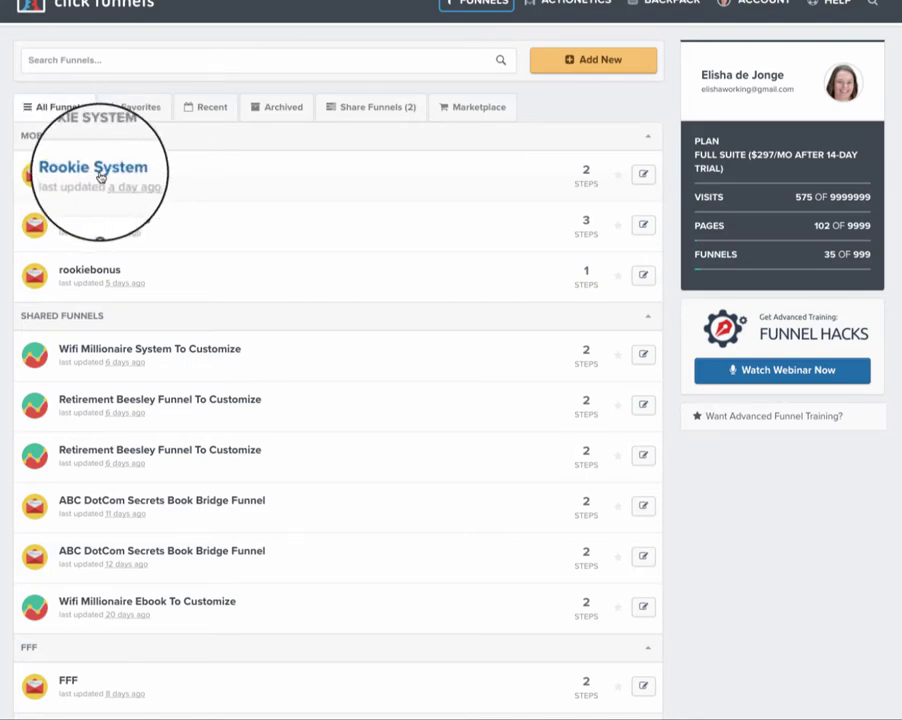
- Open the Rookie System funnel's rookievideo page in the editor and show its Settings options
left_click(355, 181)
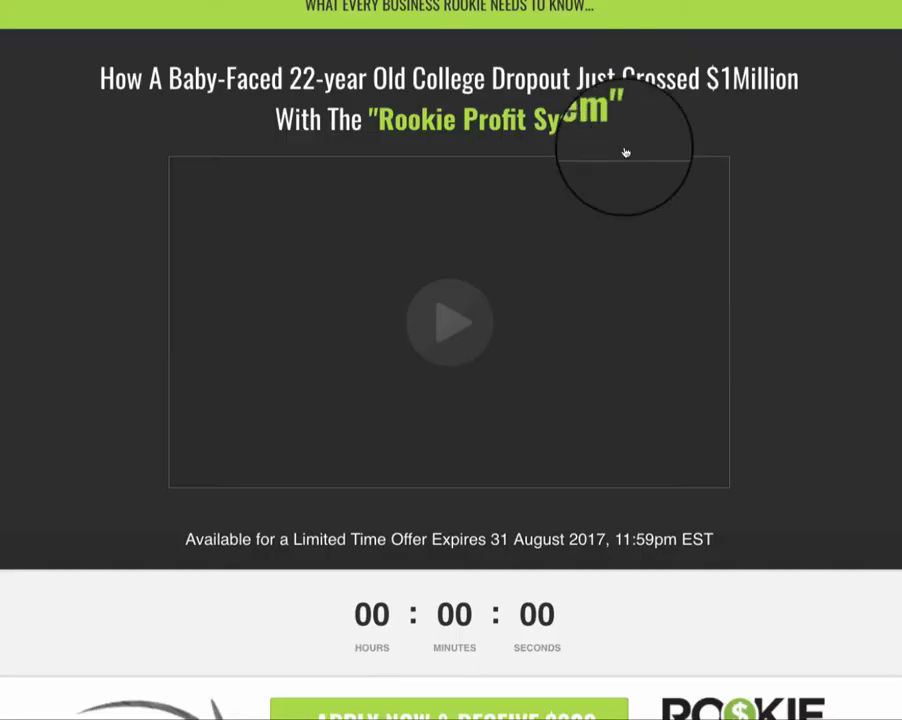
left_click(205, 8)
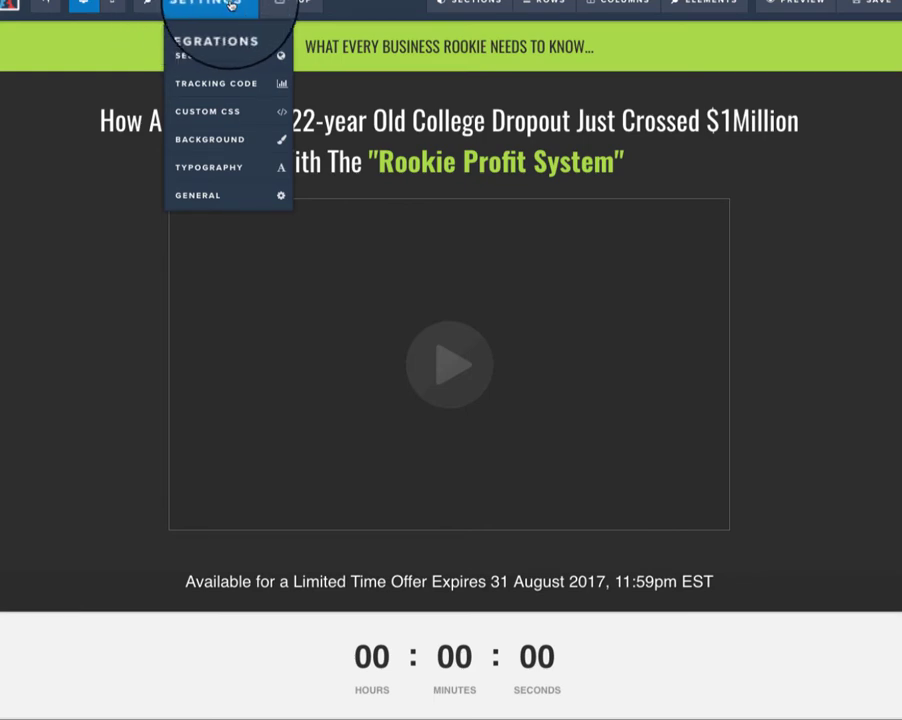
- Replace the old header tracking code with the new Facebook pixel code
left_click(218, 88)
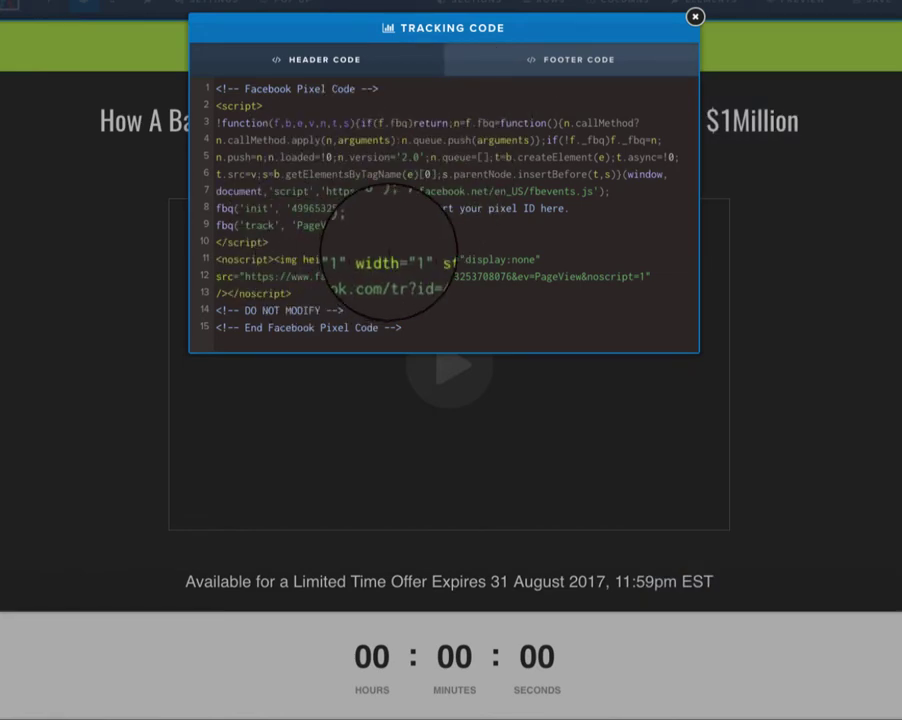
left_click_drag(412, 328, 211, 55)
key("BackSpace")
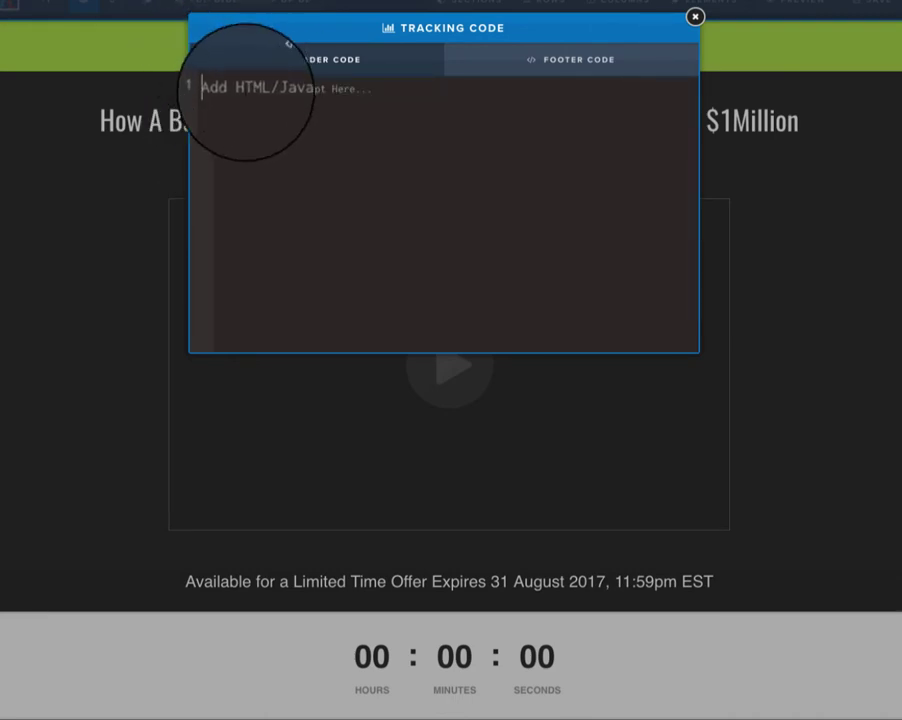
right_click(245, 96)
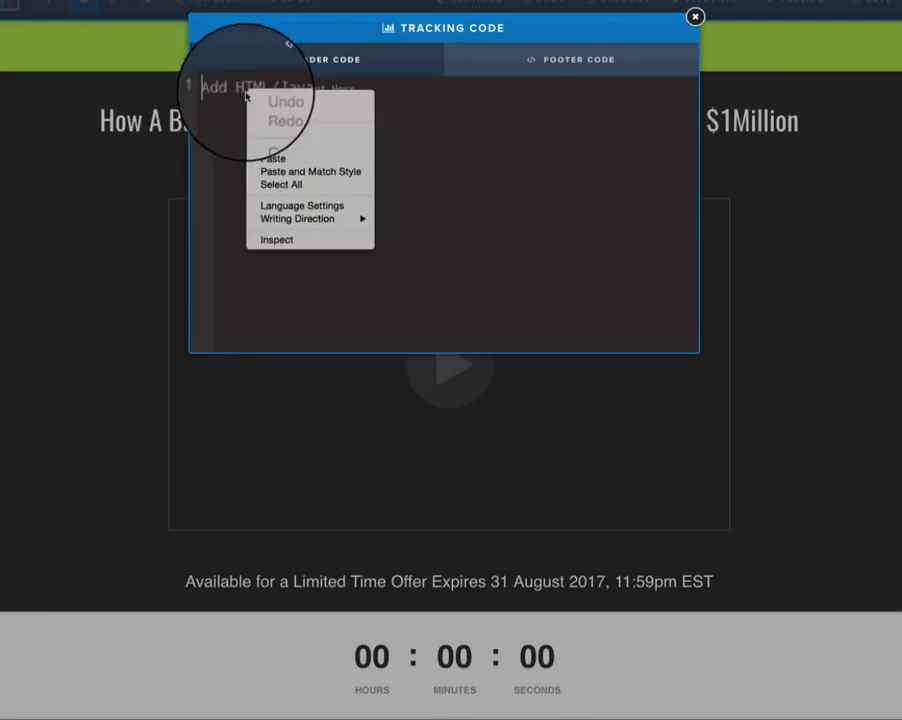
left_click(294, 158)
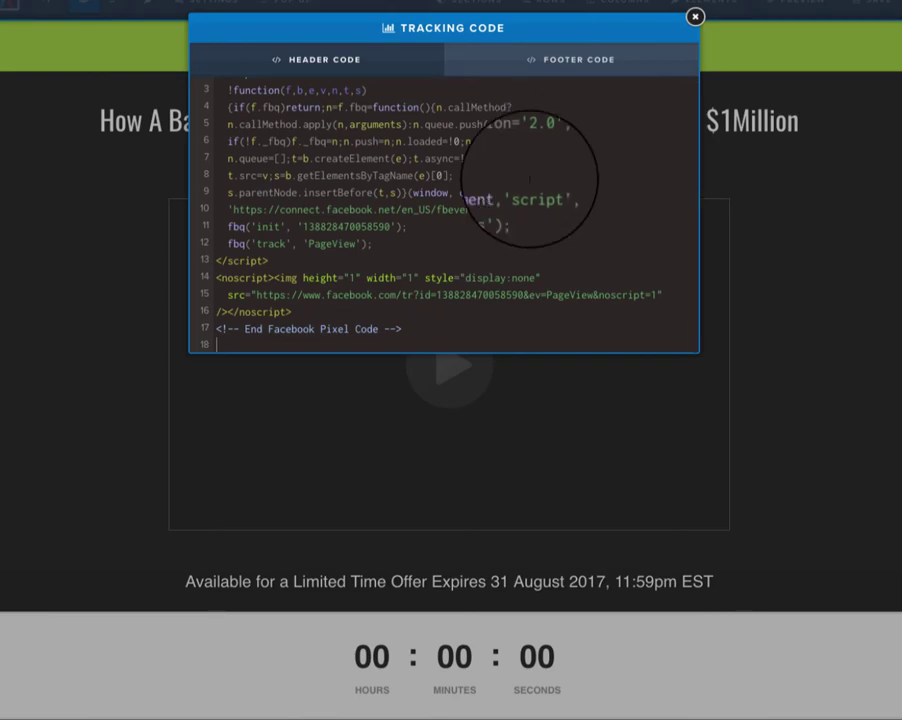
scroll(630, 120, "up", 1)
left_click(695, 16)
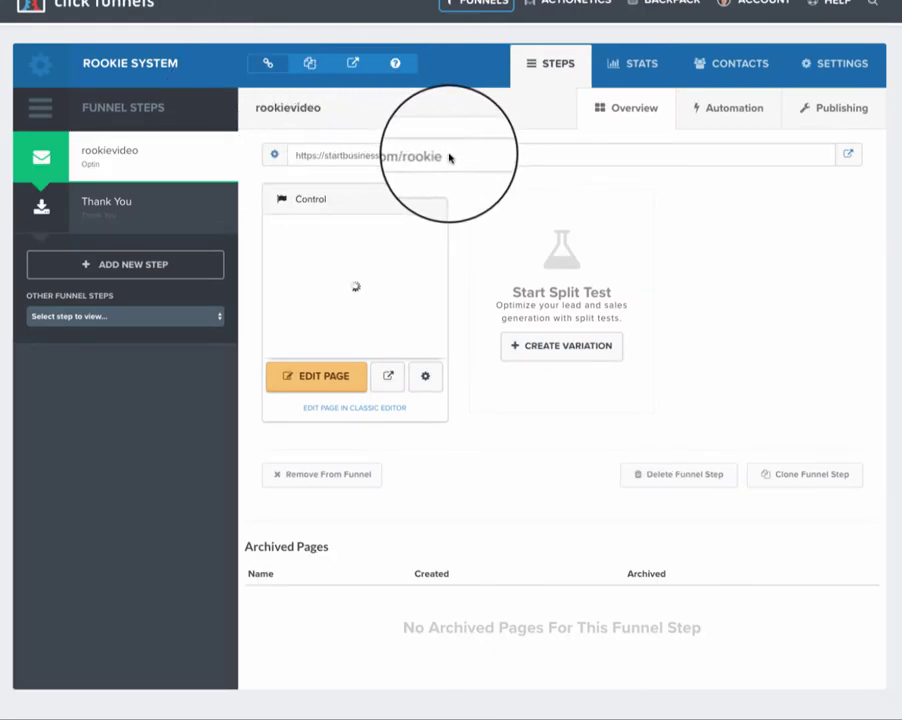
left_click_drag(449, 157, 296, 157)
right_click(314, 150)
left_click(345, 179)
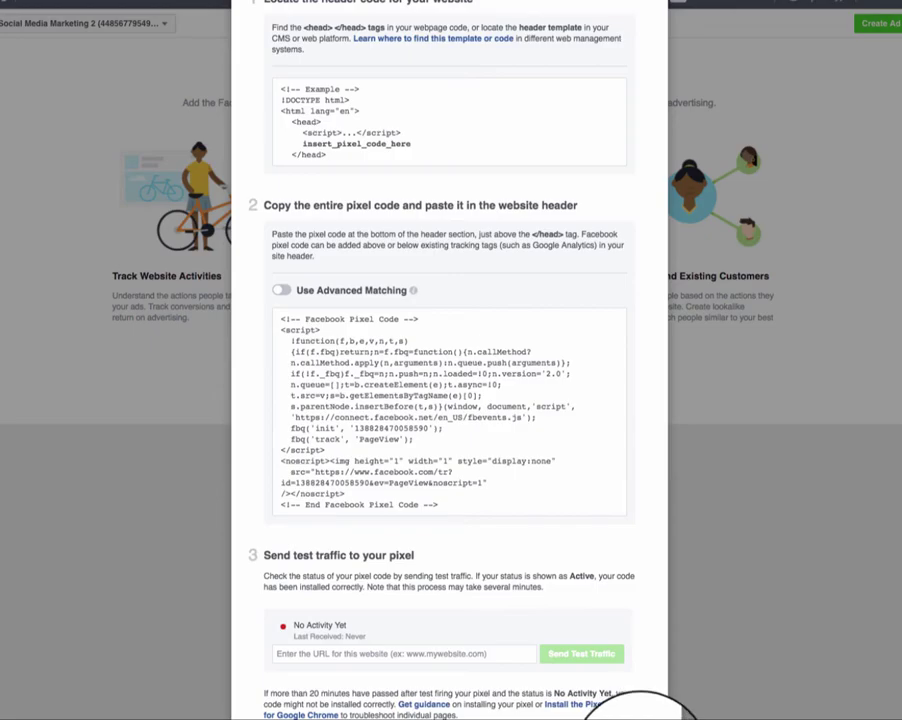
- Finish the pixel installation past the Add your events stage and close the setup dialog
left_click(642, 716)
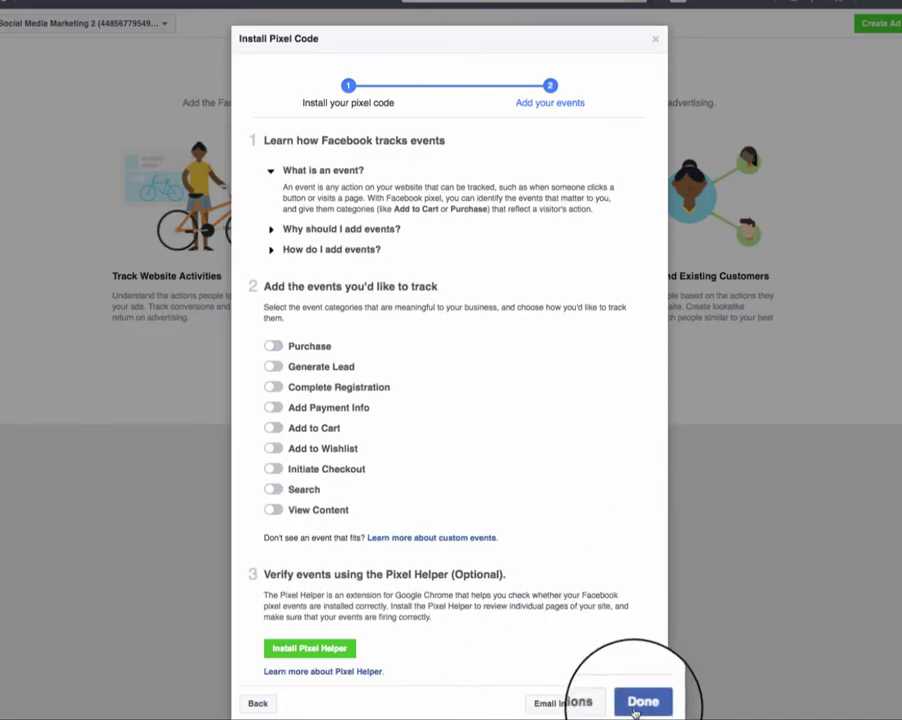
left_click(640, 703)
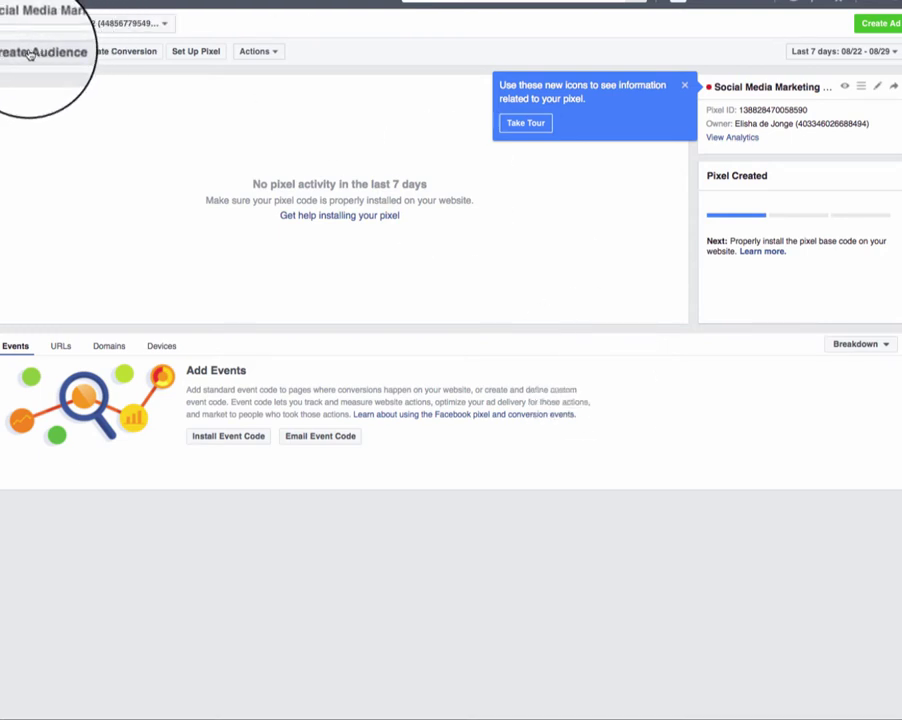
left_click(30, 54)
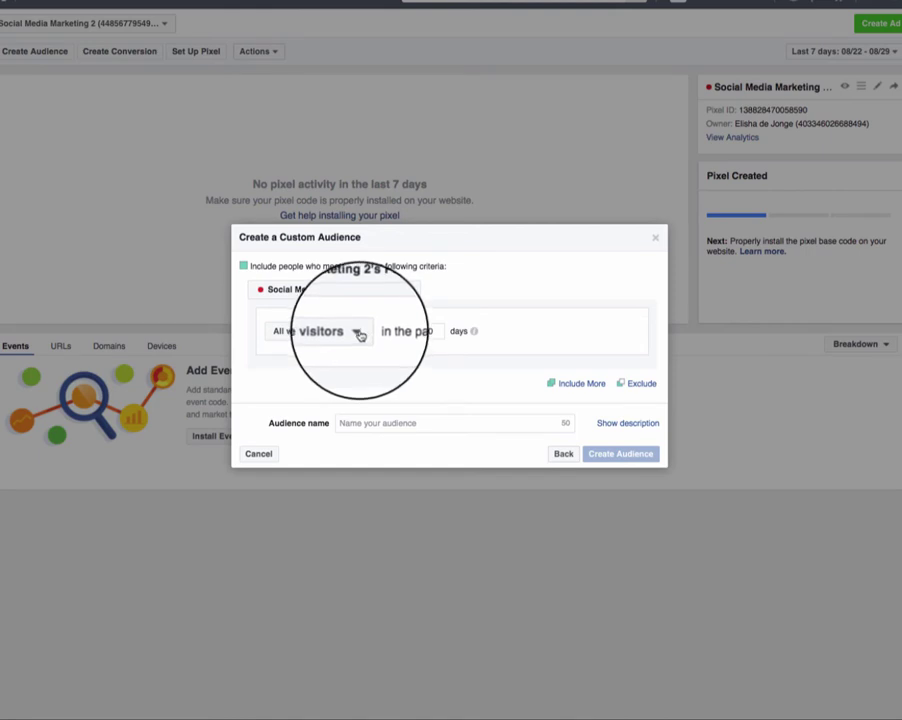
left_click(358, 333)
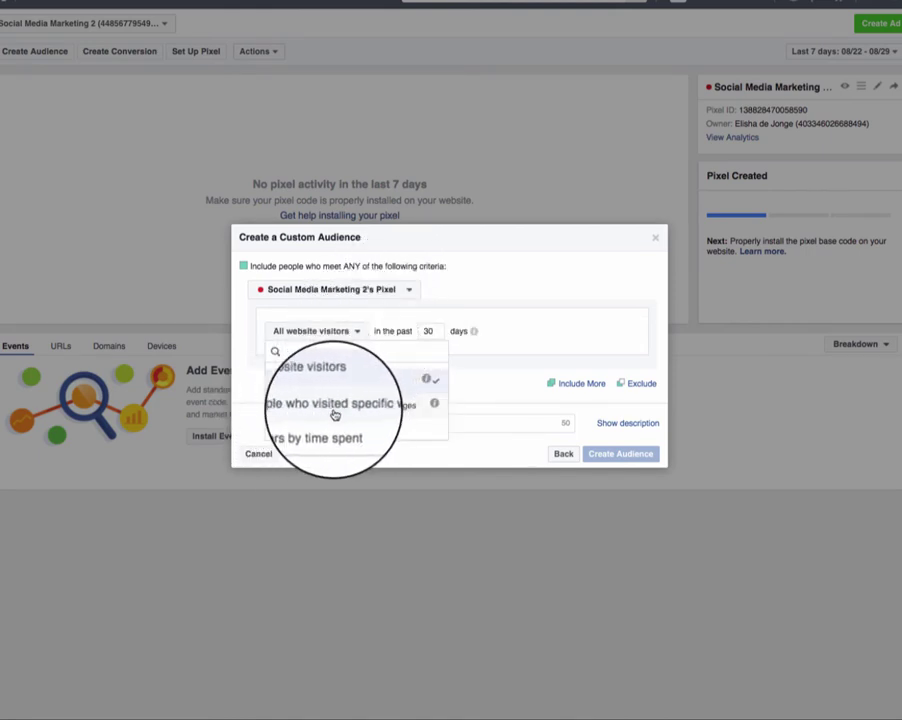
left_click(346, 406)
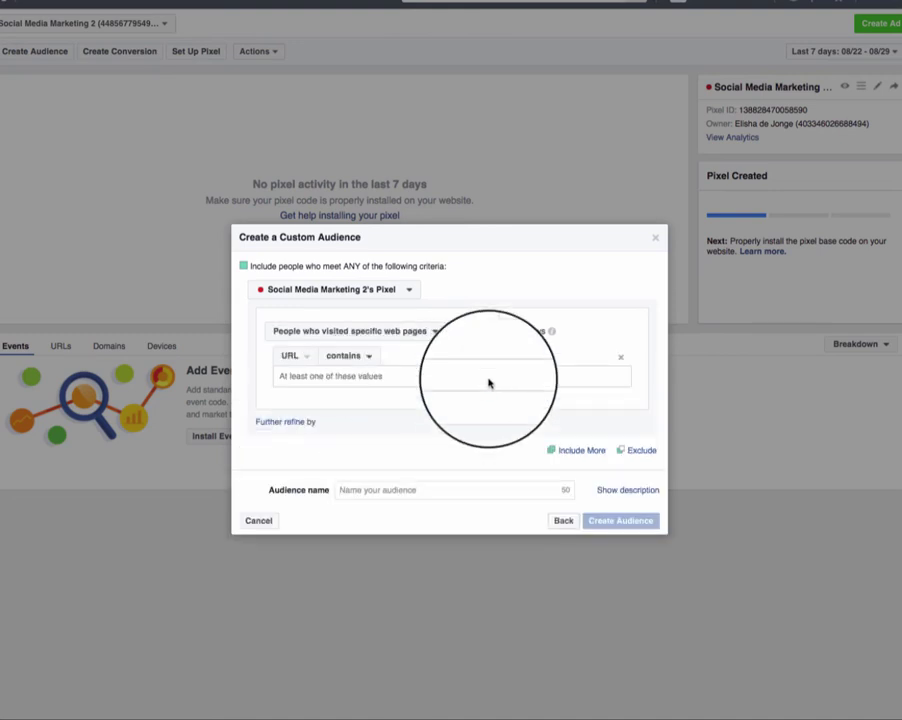
right_click(347, 376)
left_click(378, 445)
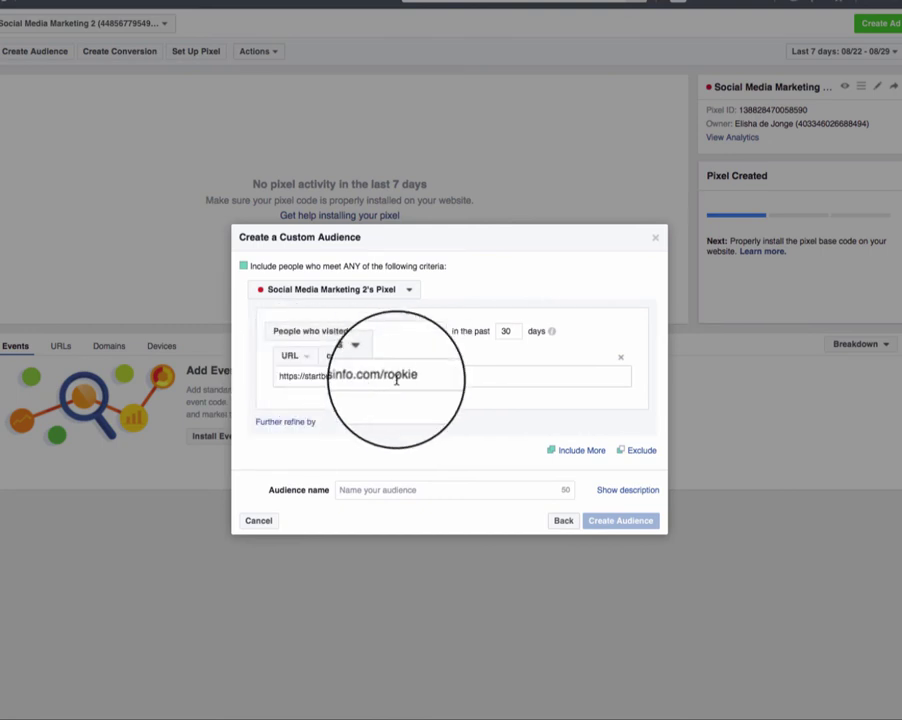
left_click(429, 489)
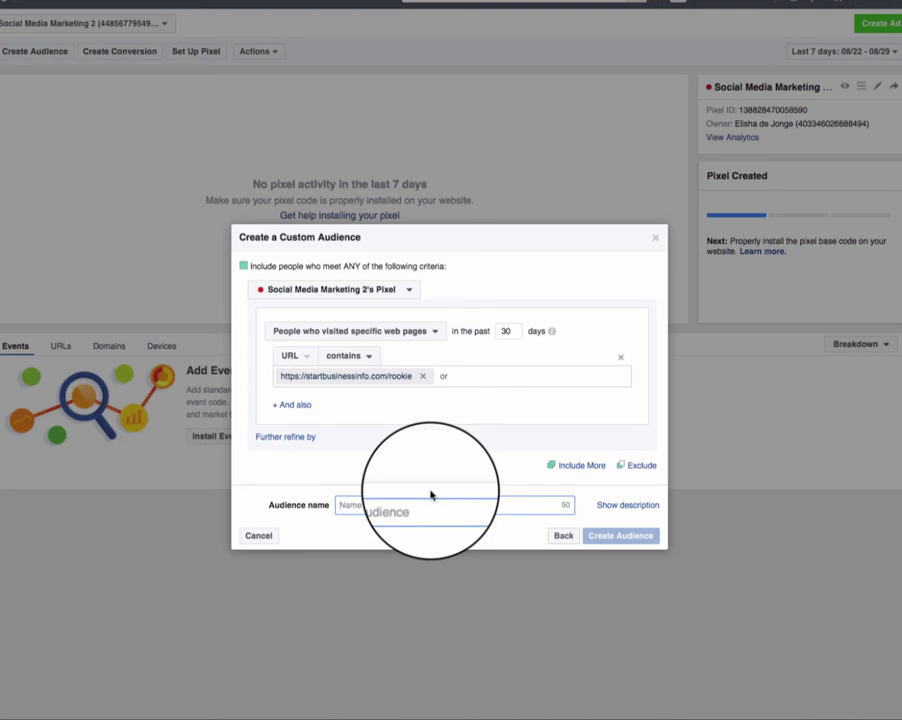
type("Rookie CF")
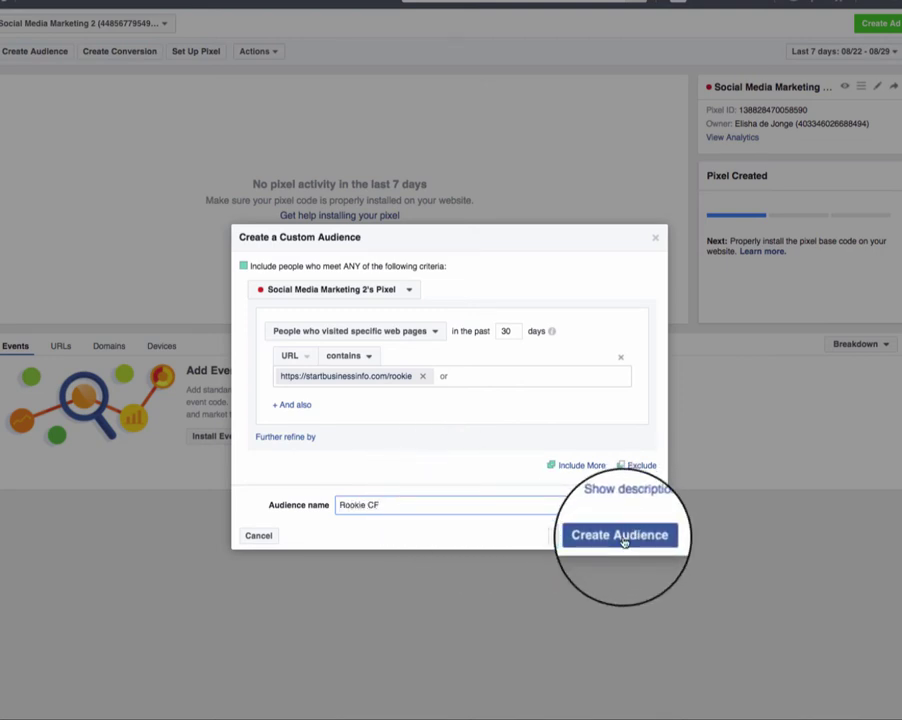
left_click(620, 536)
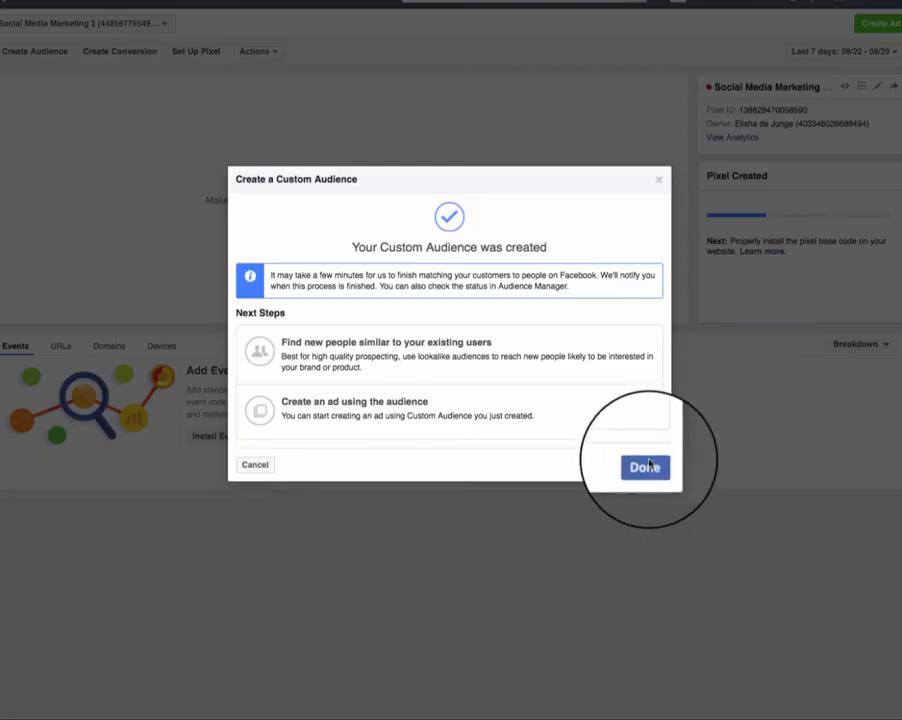
- Dismiss the audience confirmation and view the pixel's activity by URL, then by domain
left_click(648, 465)
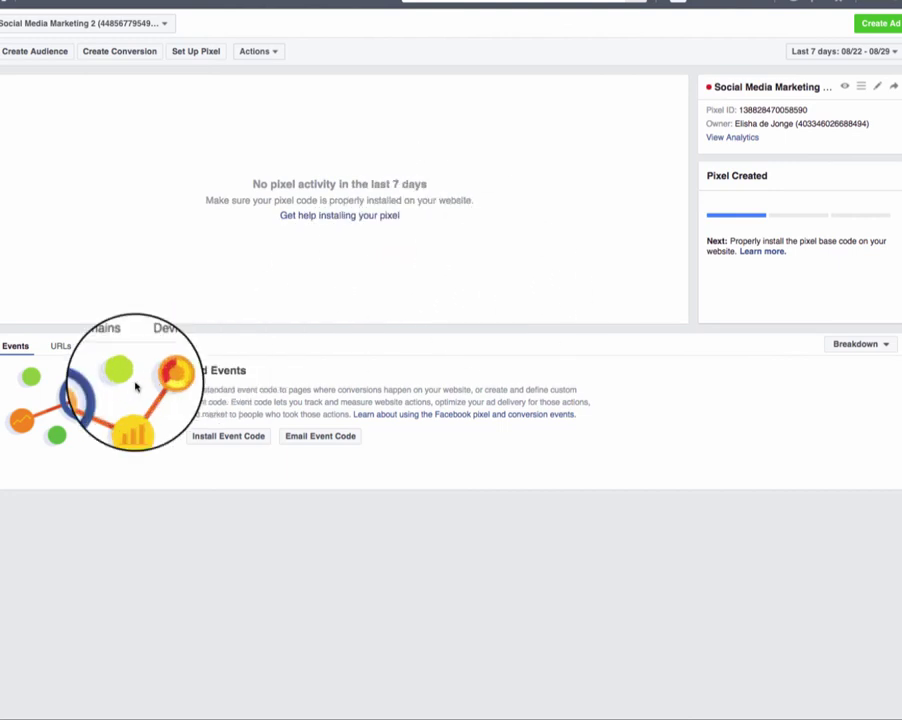
left_click(57, 348)
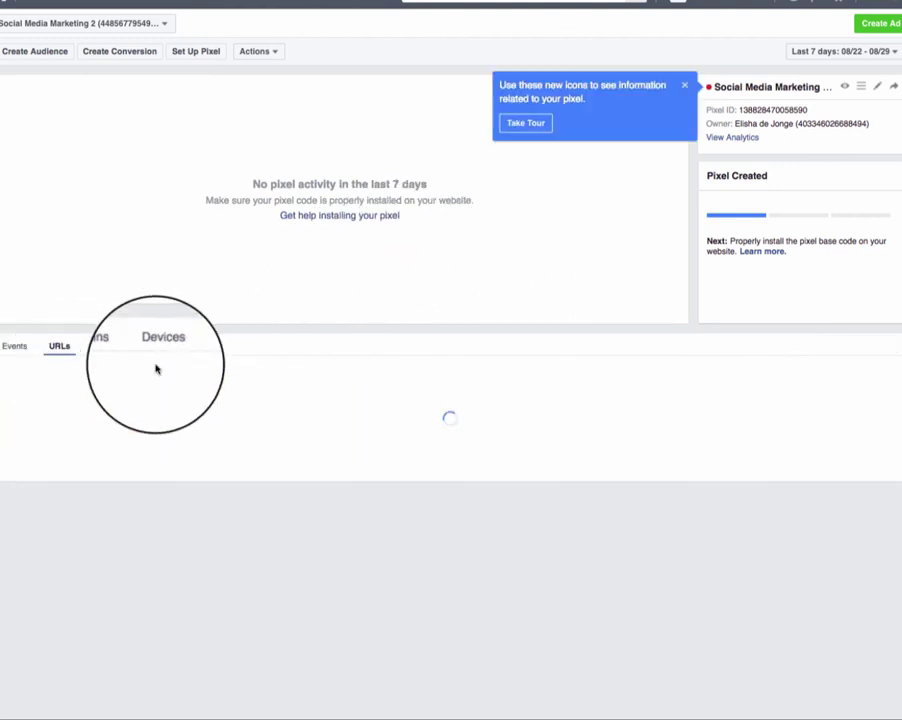
left_click(106, 348)
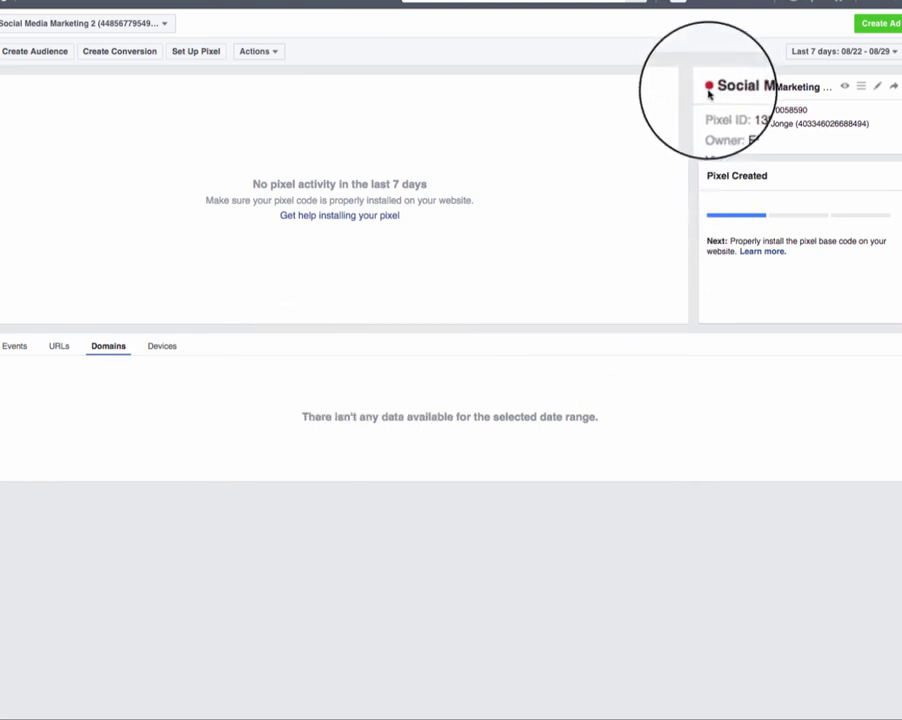